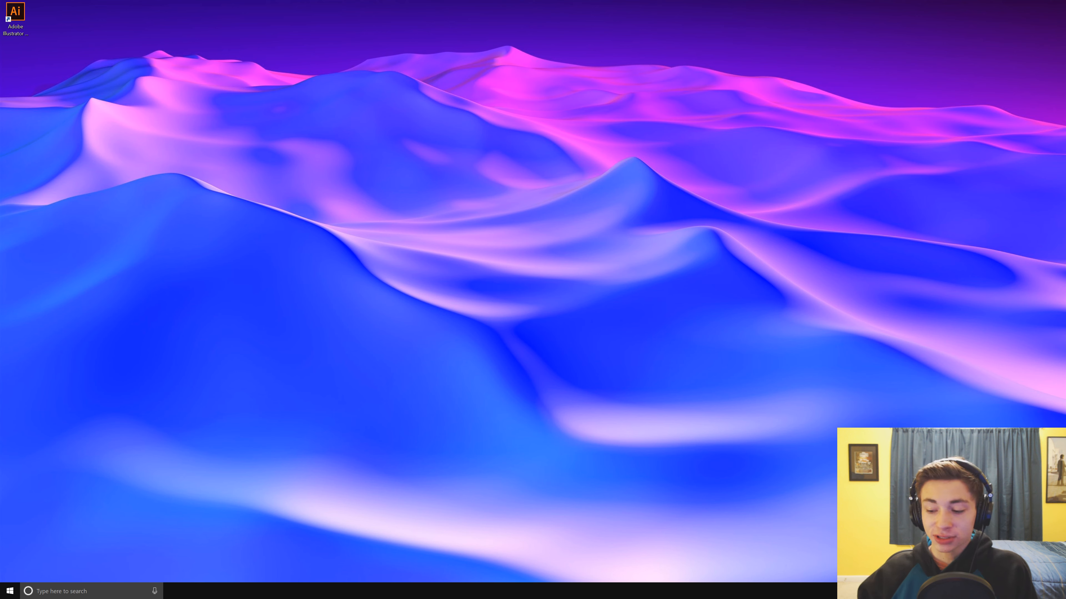
- Open Adobe Illustrator and create a new 2000 by 2000 pt document in RGB color mode
double_click(16, 19)
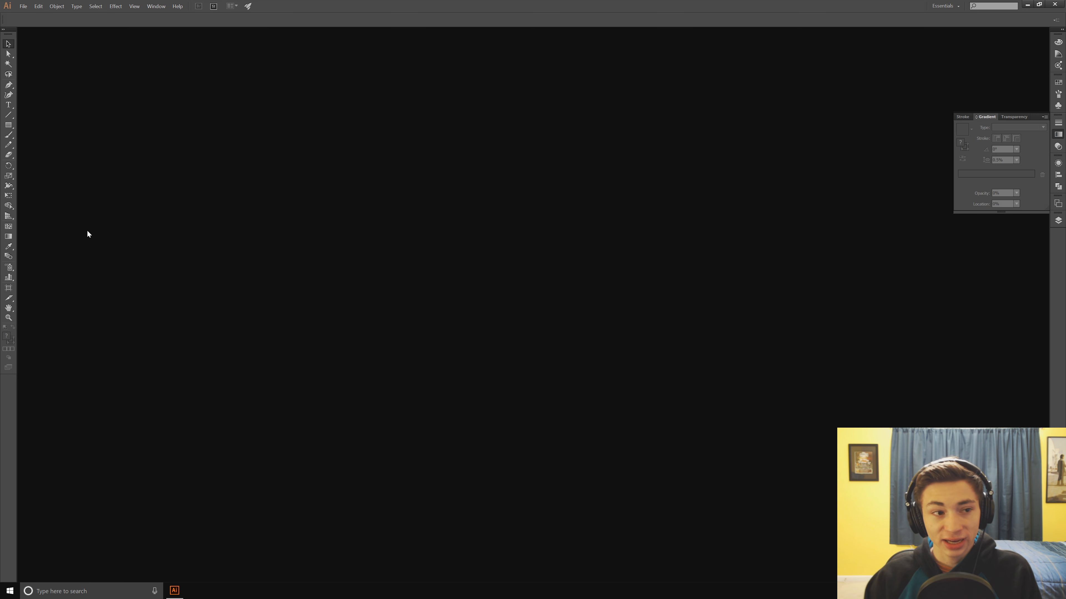
left_click(24, 6)
left_click(33, 16)
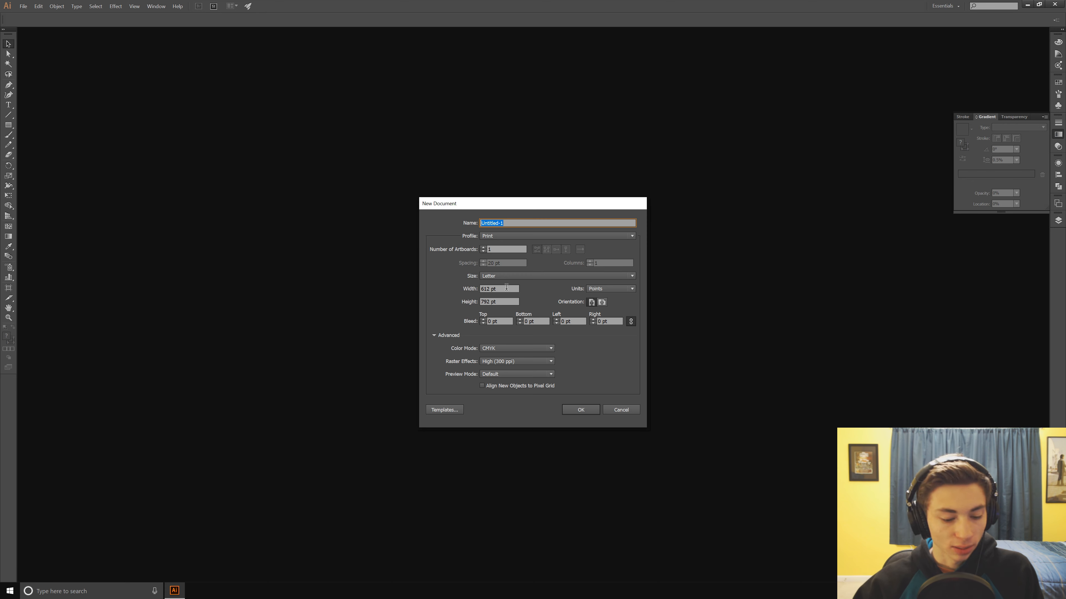
left_click(512, 290)
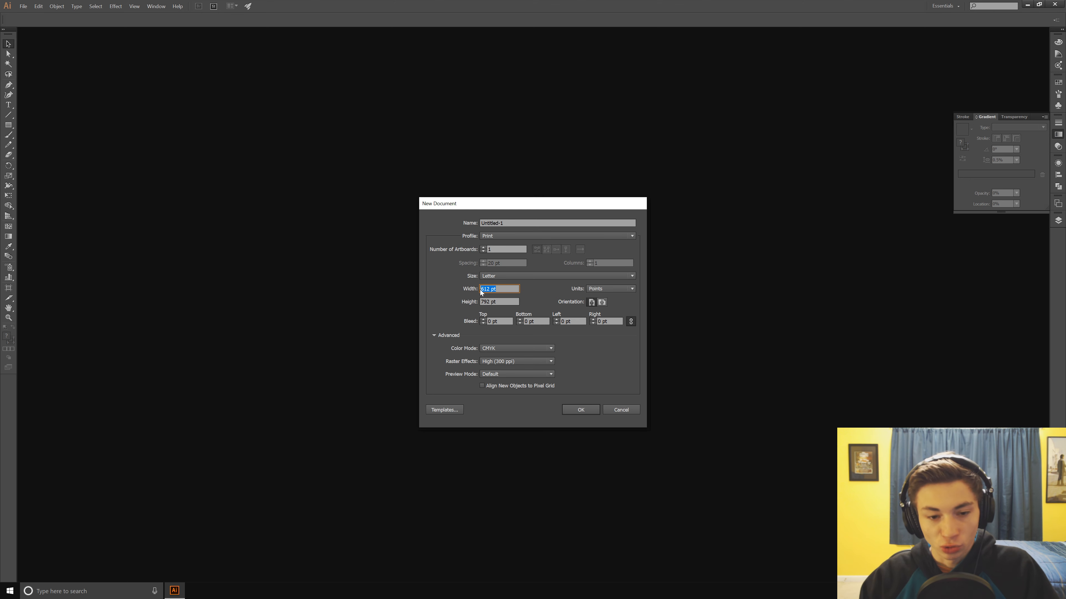
type("2000")
key("Tab")
type("2000")
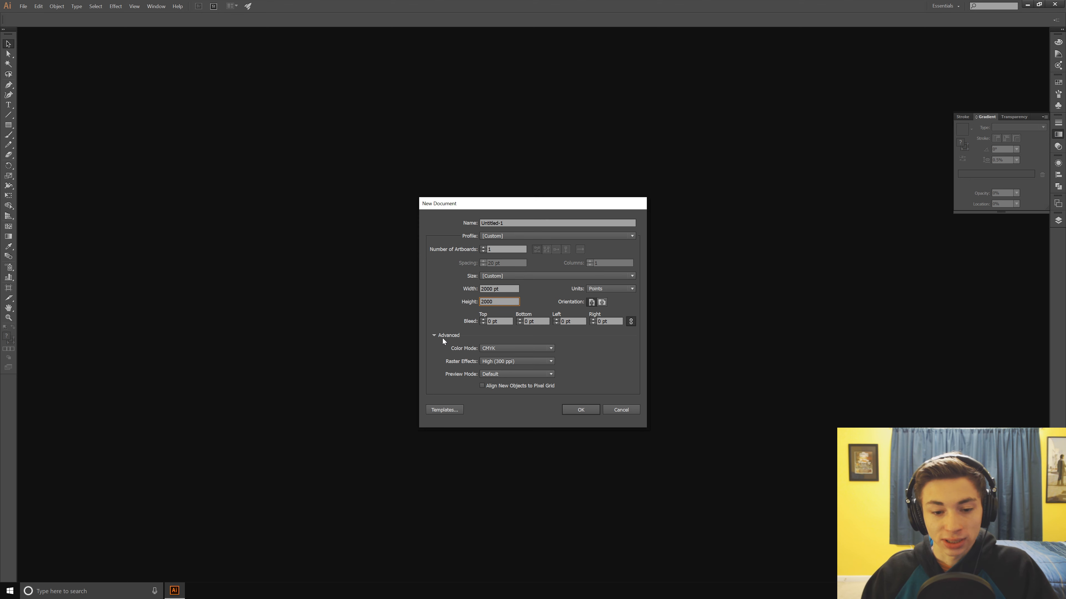
left_click(509, 350)
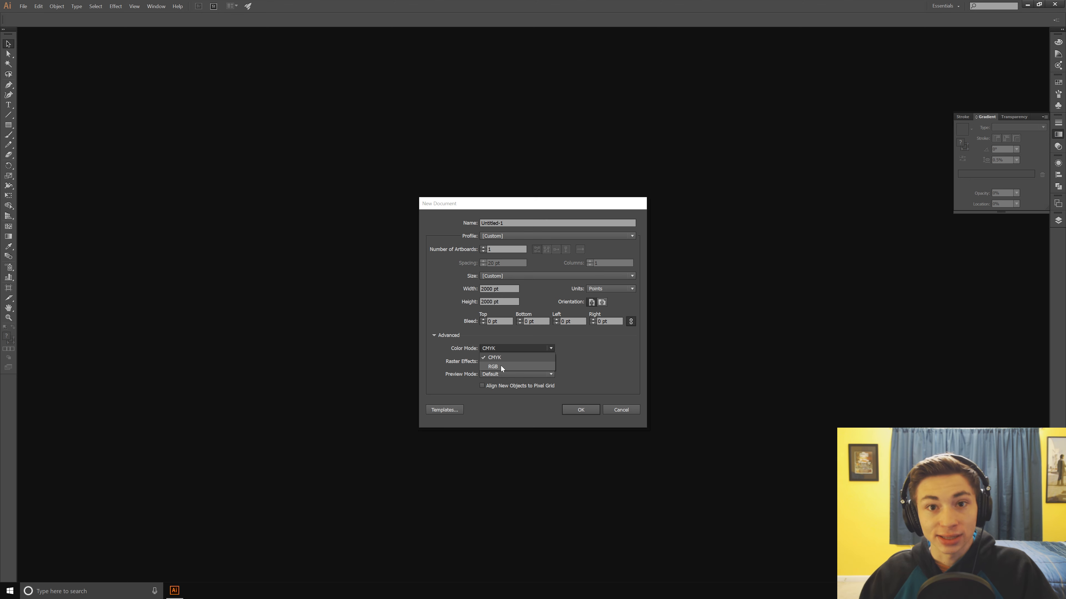
left_click(502, 367)
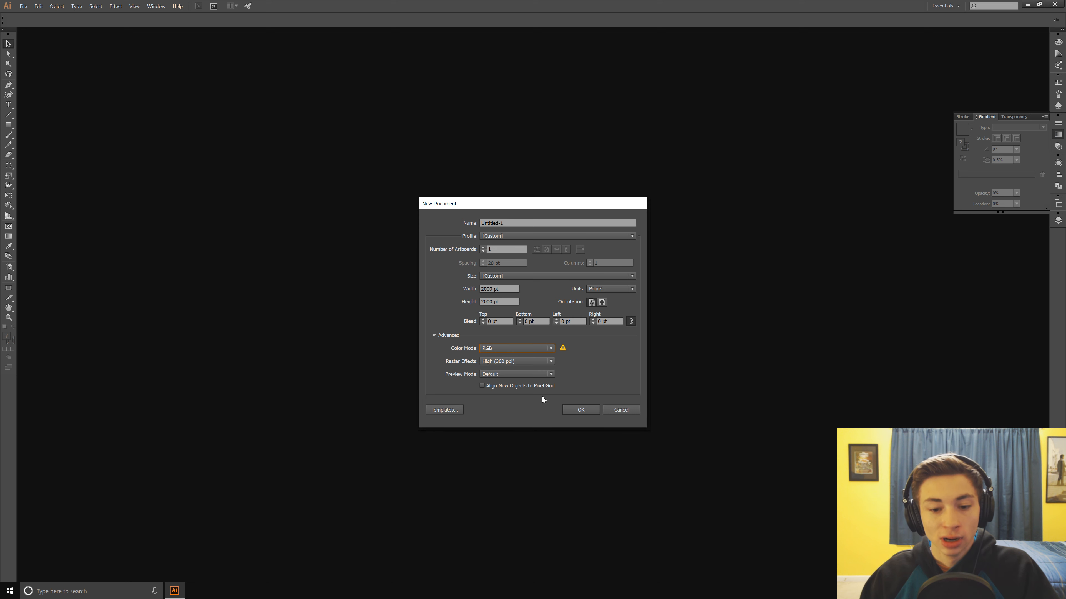
left_click(581, 410)
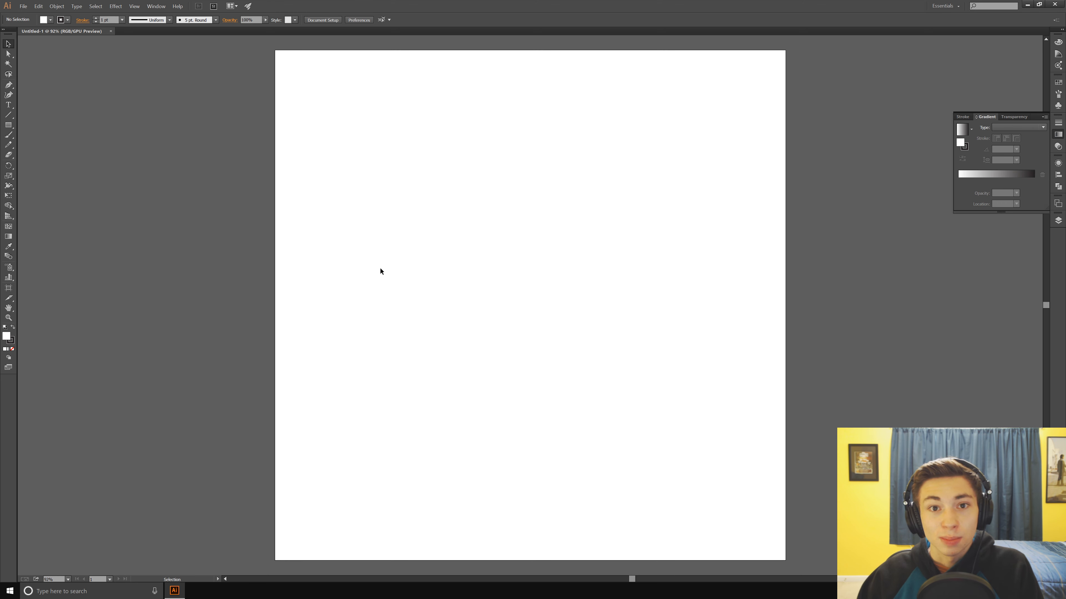
- Draw a 2000 by 2000 pt rectangle covering the whole artboard and fill it with black (000000)
left_click(8, 128)
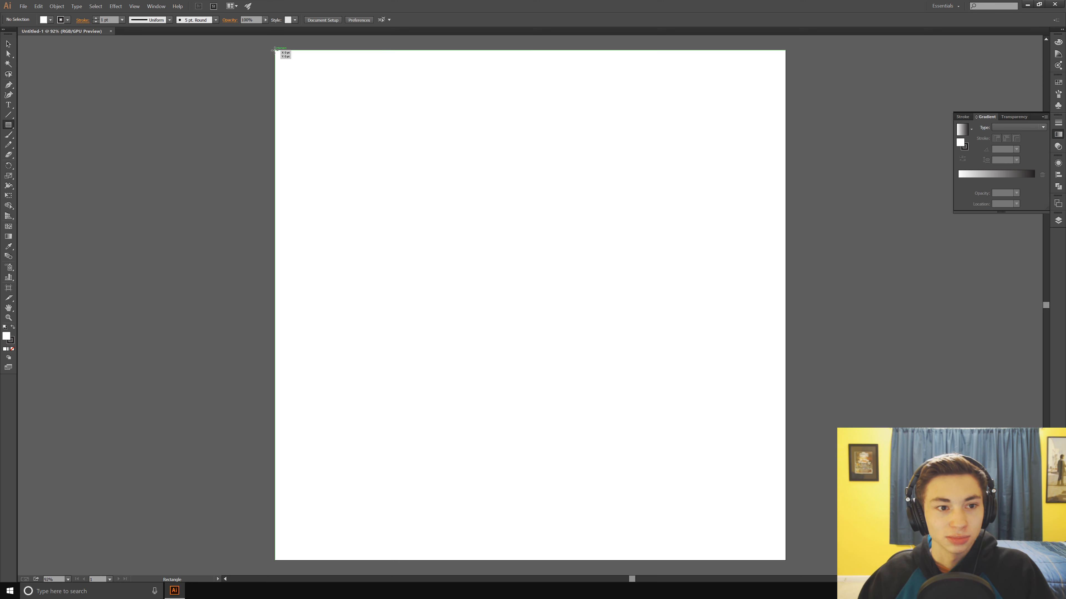
left_click_drag(274, 49, 785, 561)
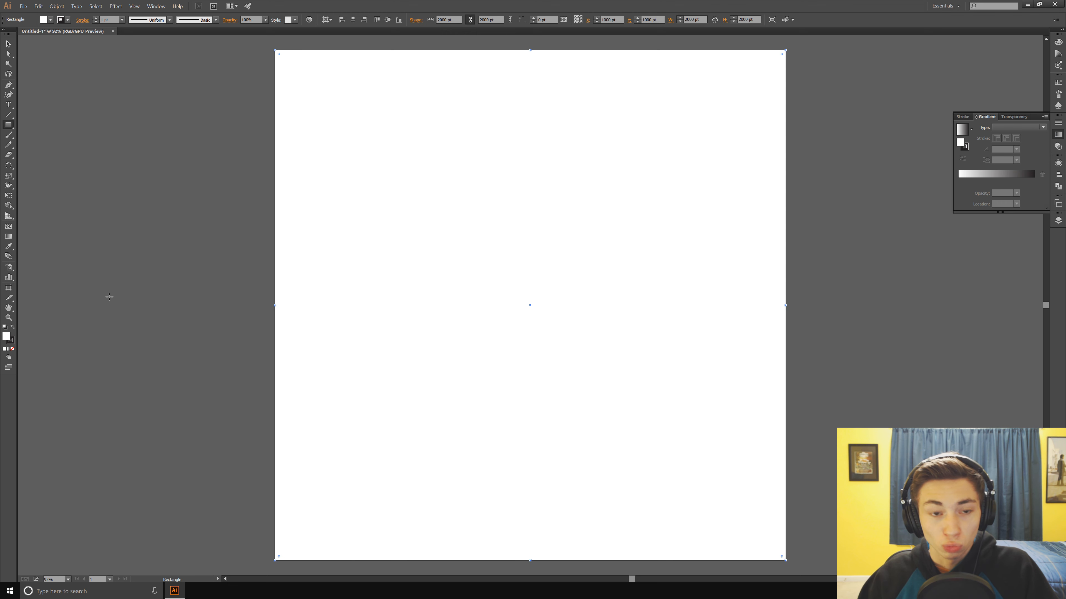
double_click(6, 336)
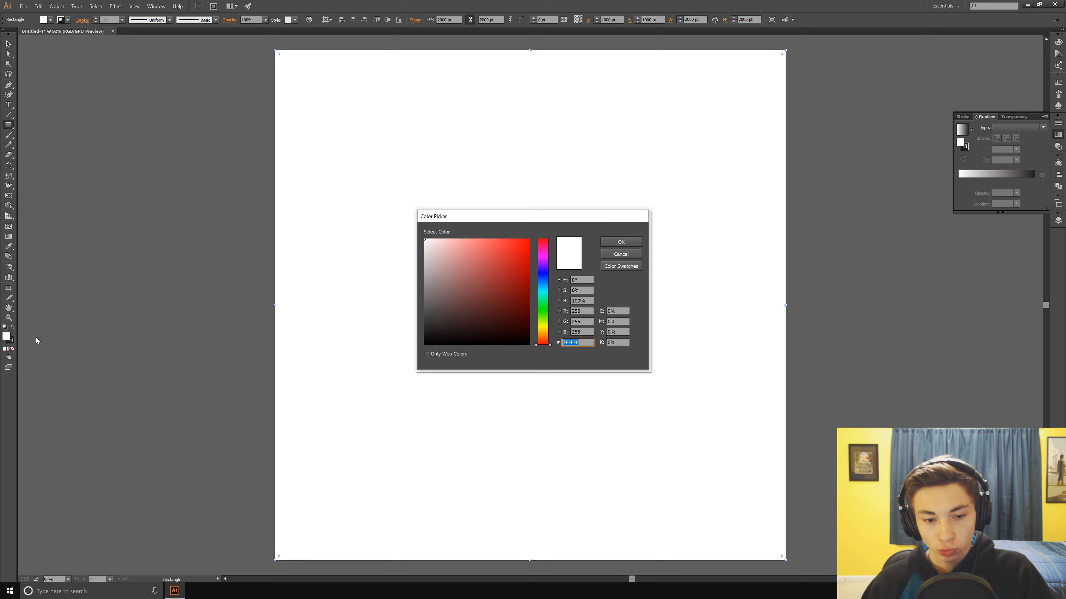
left_click_drag(450, 304, 465, 354)
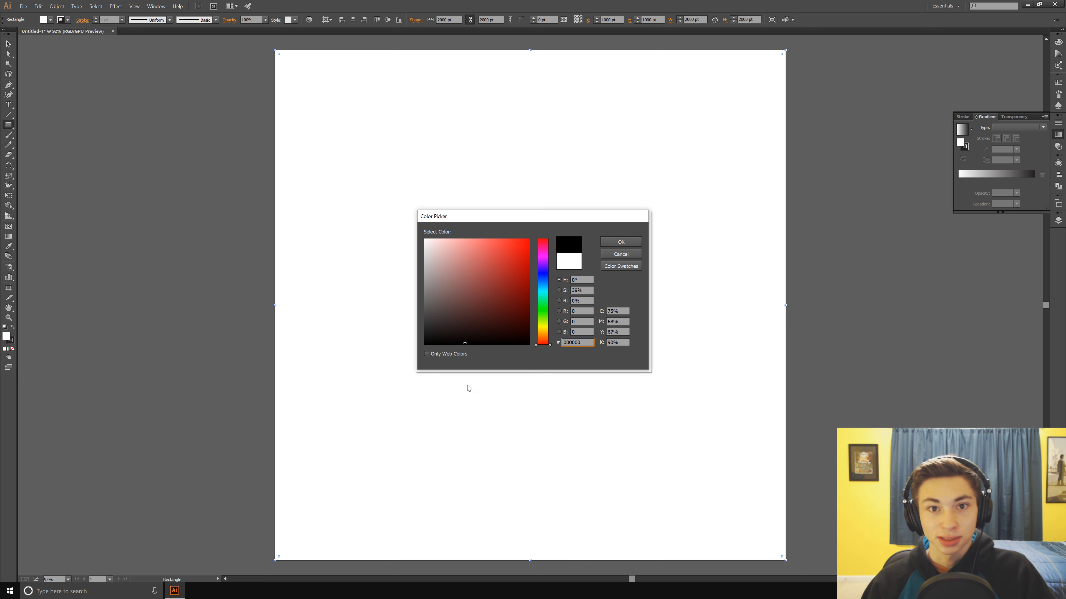
left_click(620, 242)
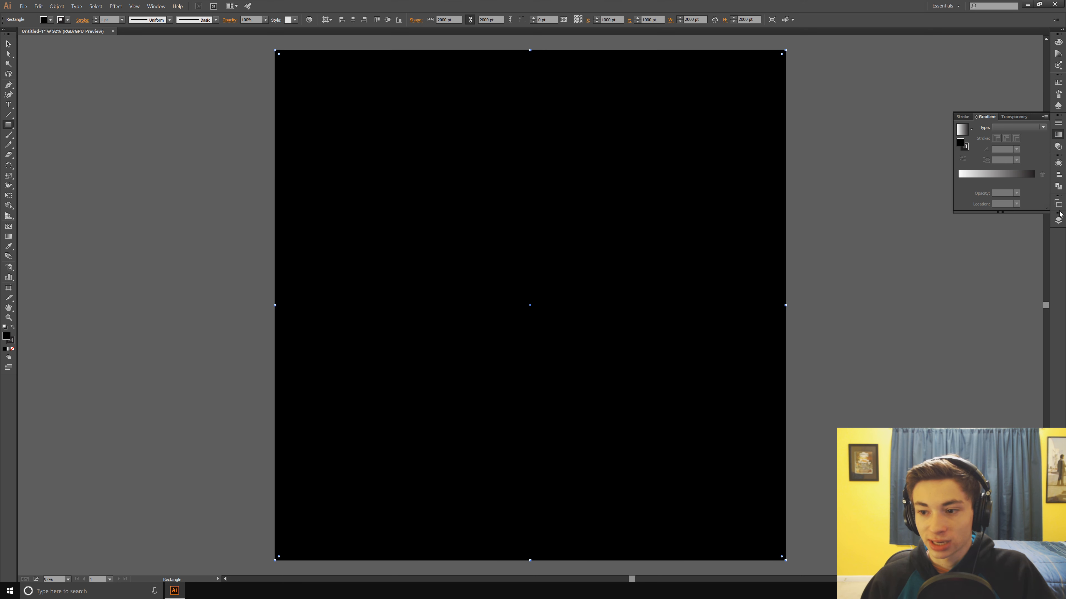
- Lock the layer holding the black background and add a new layer above it
left_click(1058, 220)
left_click(965, 226)
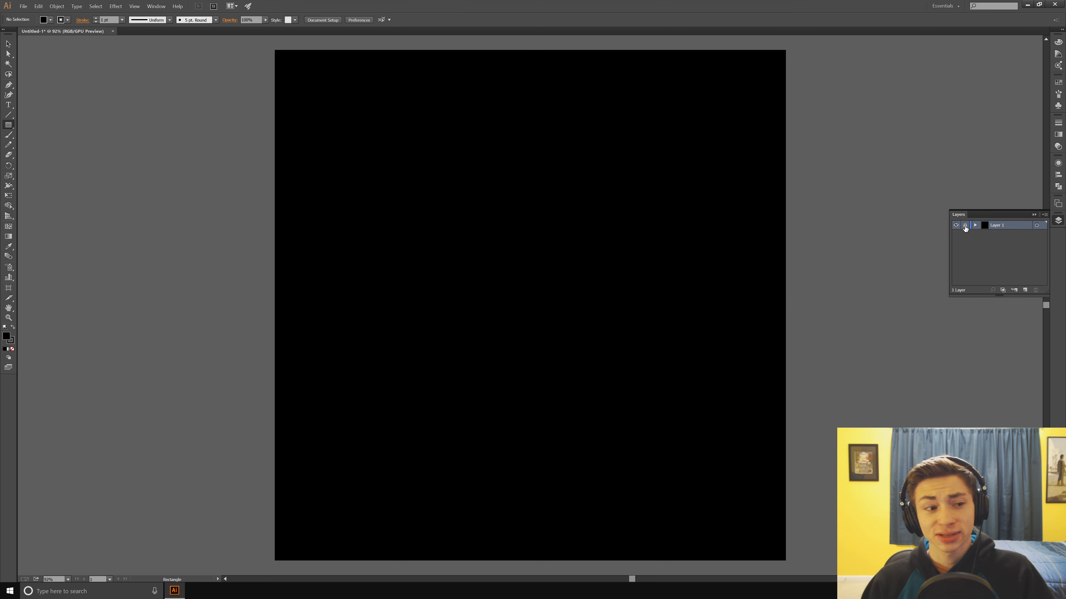
left_click(1025, 290)
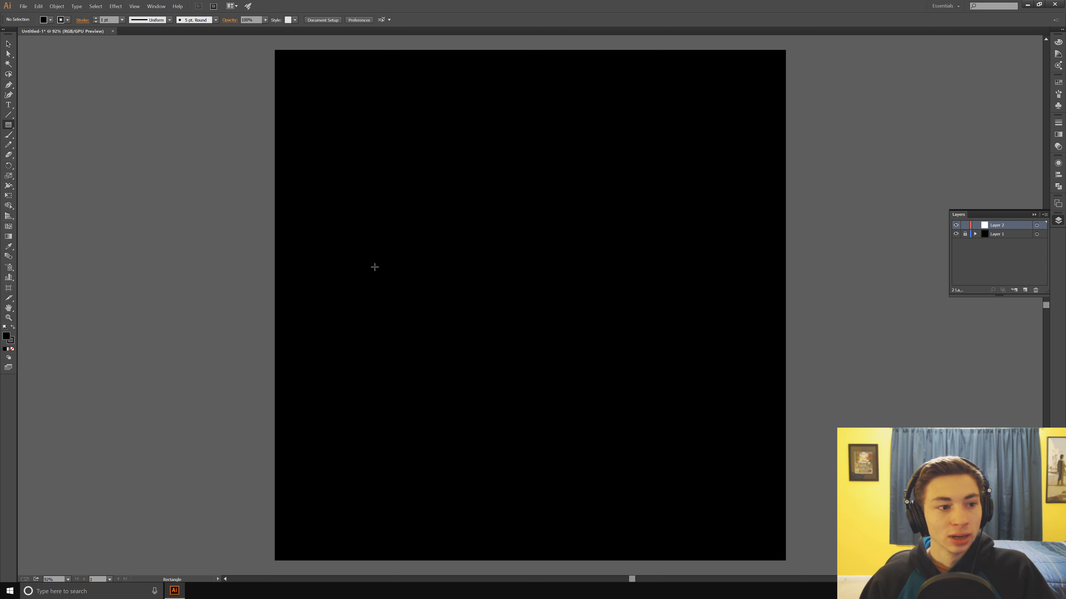
- Create a 2000 by 2000 pt rectangular grid with 35 horizontal and 35 vertical dividers on the new layer
left_click(10, 117)
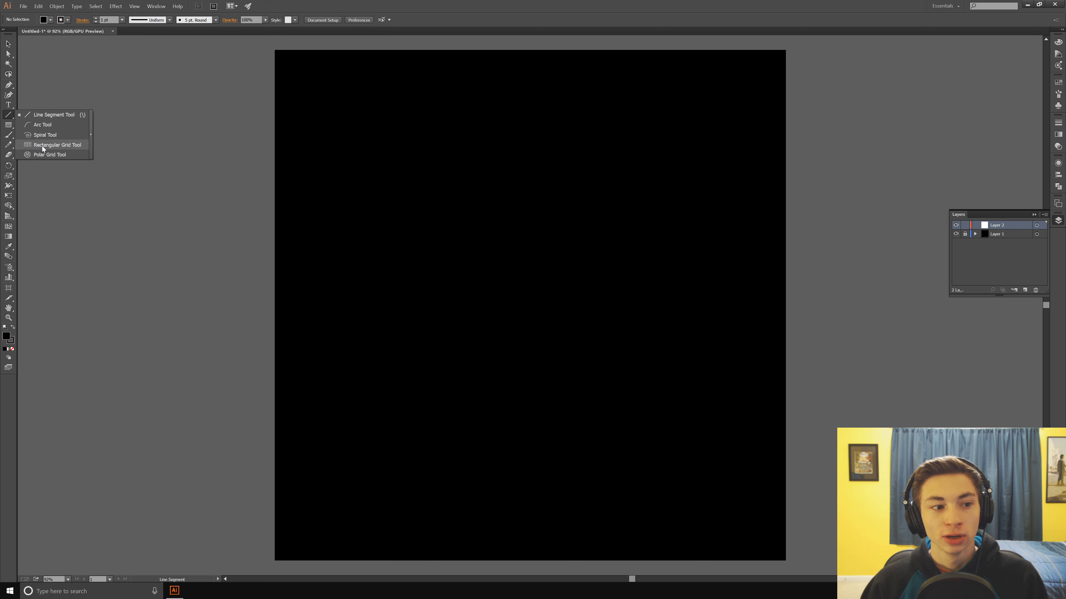
left_click(60, 146)
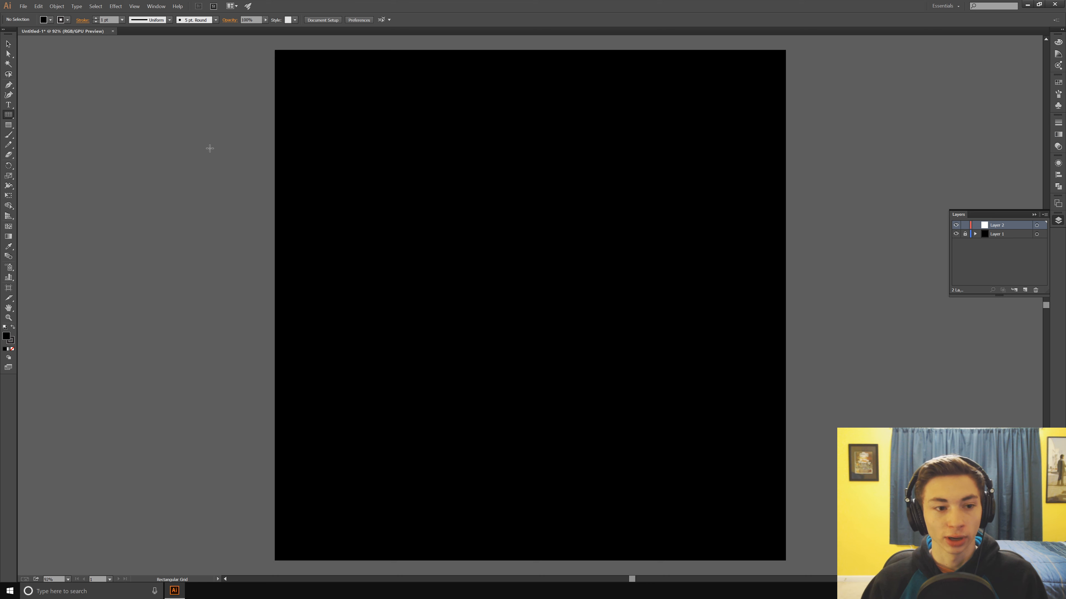
left_click(448, 208)
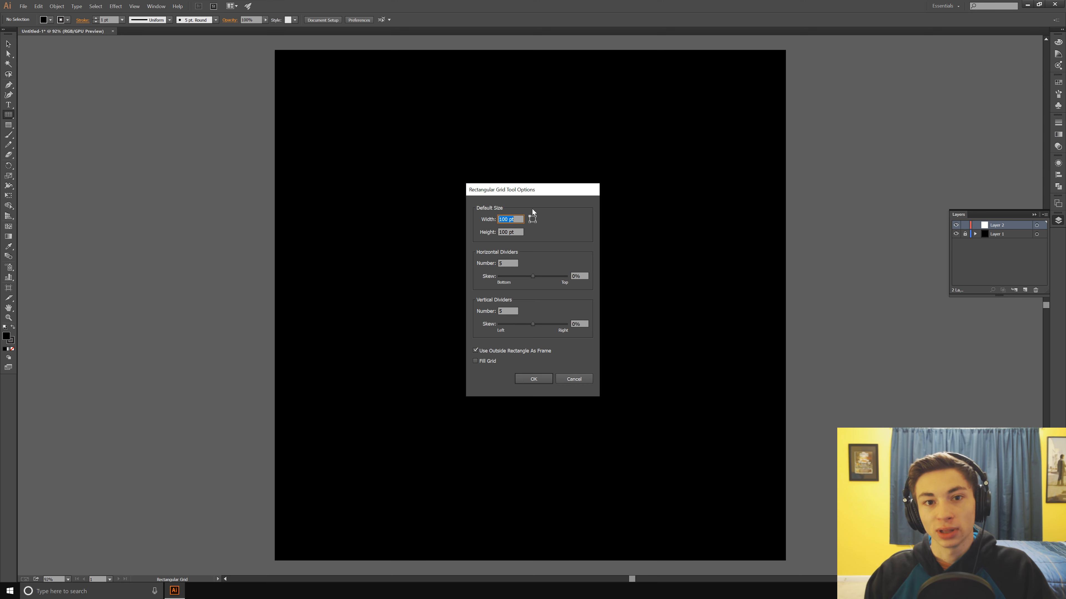
type("00")
key("Tab")
type("2000")
left_click(512, 263)
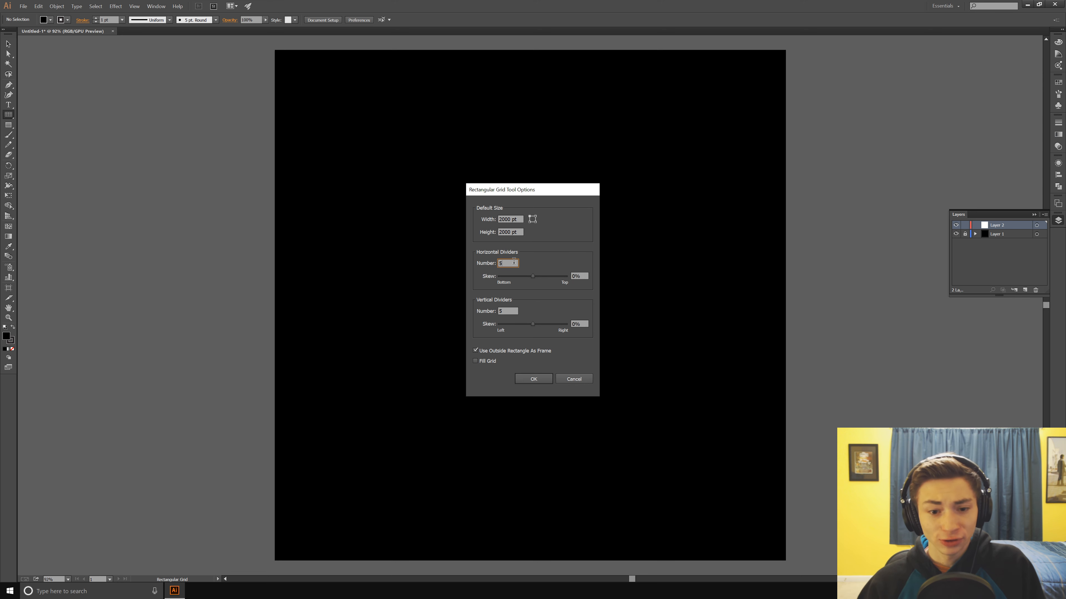
left_click_drag(514, 261, 487, 266)
type("35")
left_click_drag(513, 311, 487, 313)
type("35")
left_click(533, 379)
- Center the grid horizontally and vertically on the artboard, leaving nothing selected
key("v")
left_click(352, 20)
left_click(388, 20)
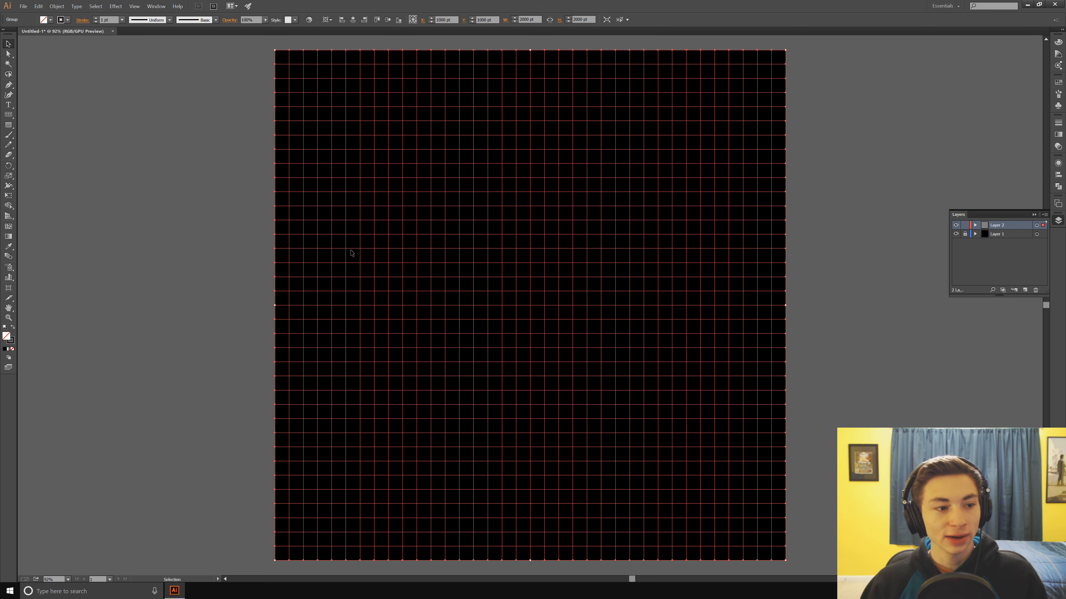
left_click(214, 256)
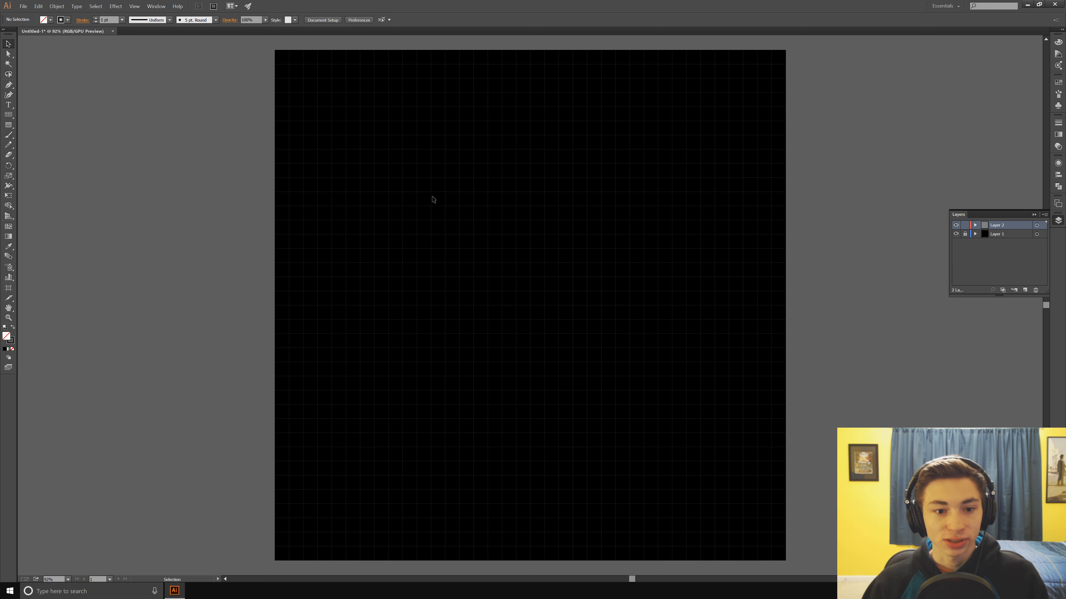
- Select the grid and shift its stroke color to a purple hue of 265° in the Color Picker
left_click(416, 203)
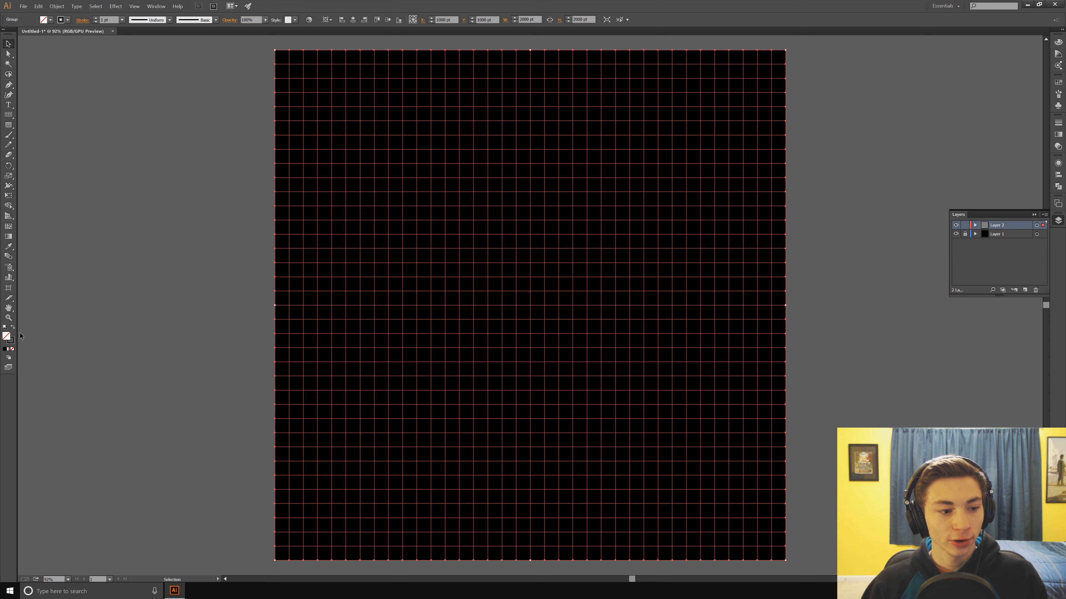
double_click(10, 340)
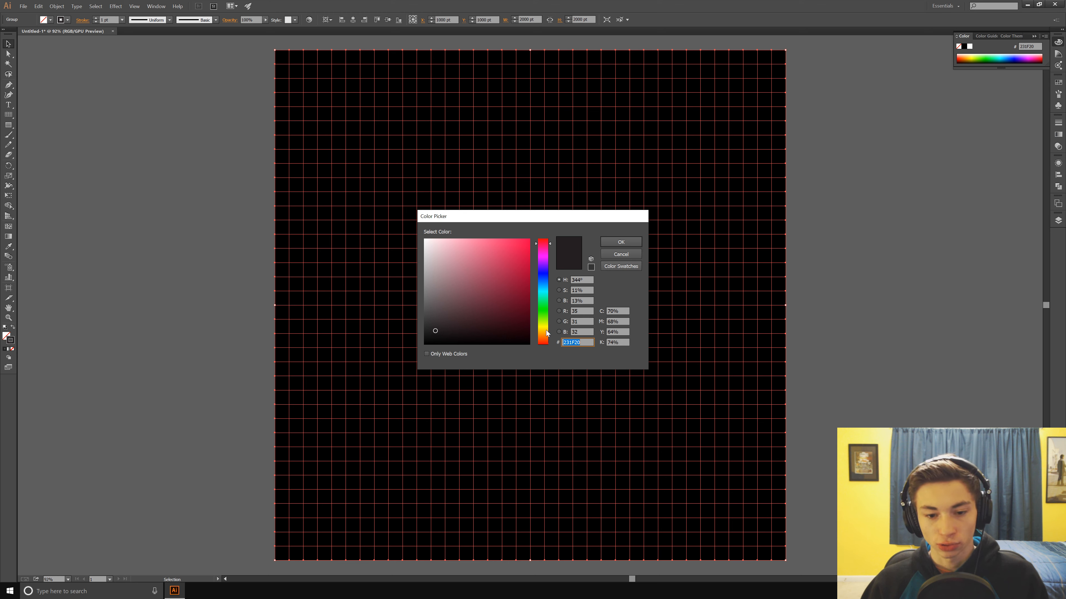
left_click(543, 267)
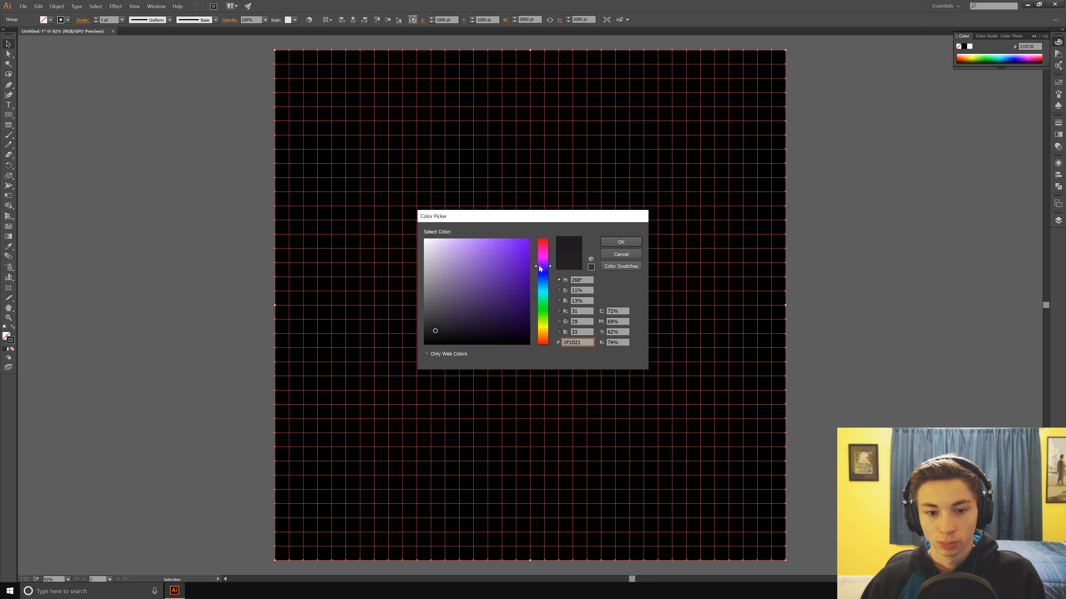
left_click(550, 268)
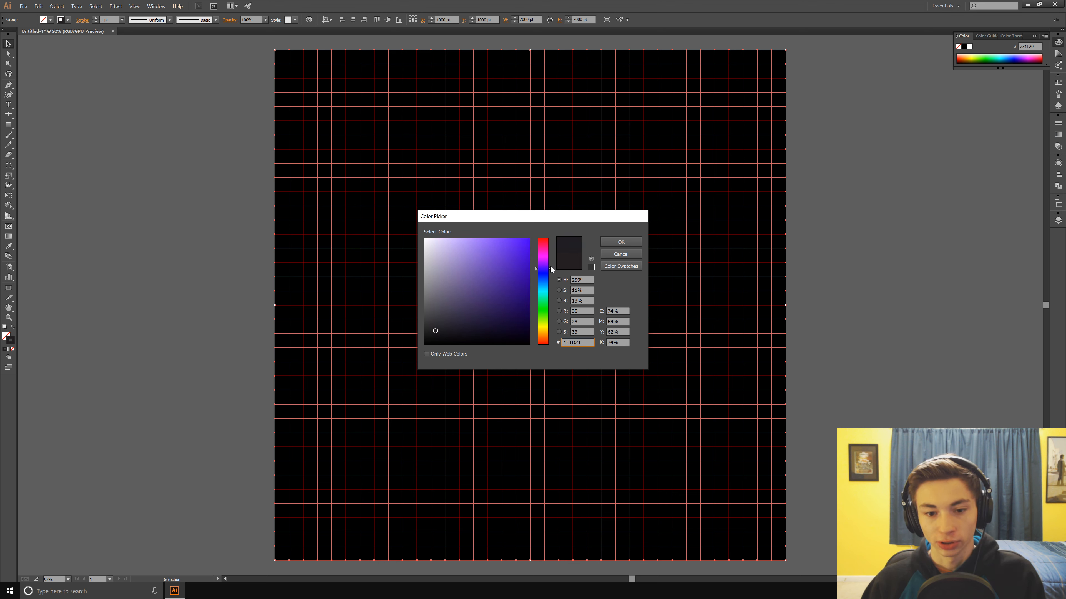
left_click_drag(551, 266, 551, 265)
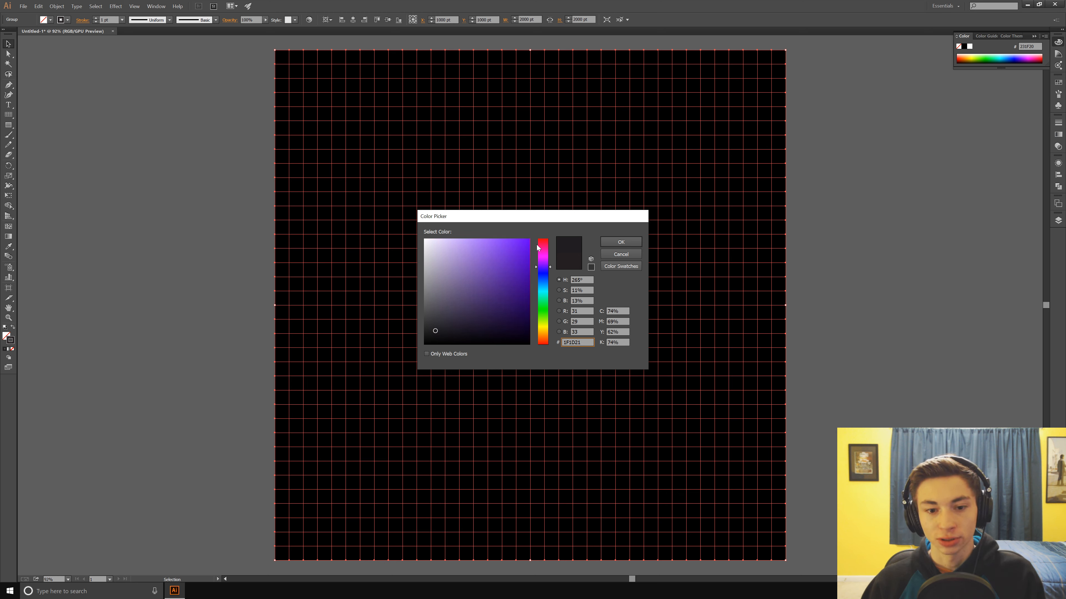